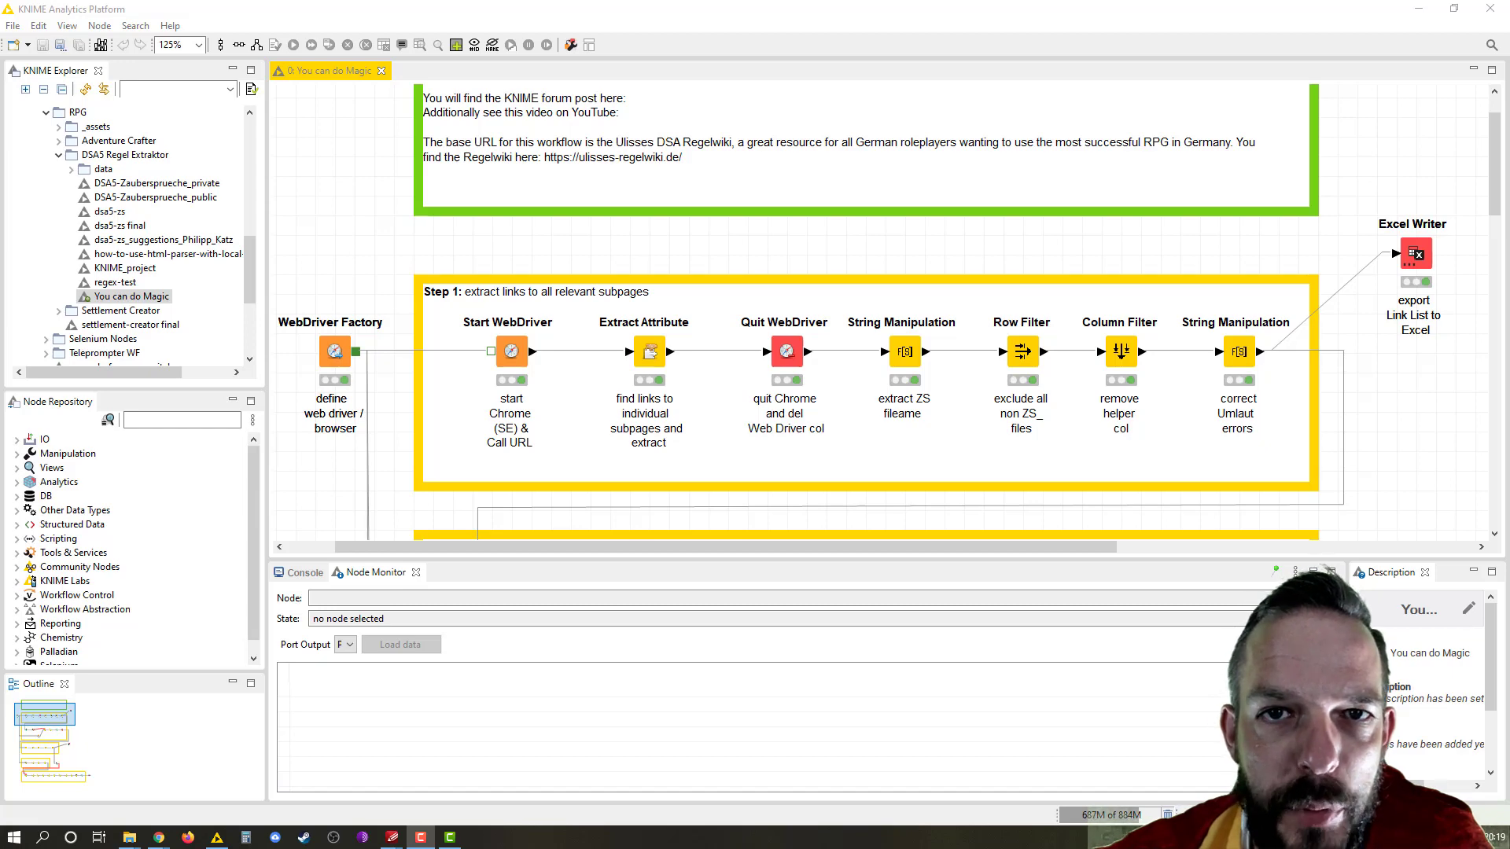
scroll(826, 319, down, 2)
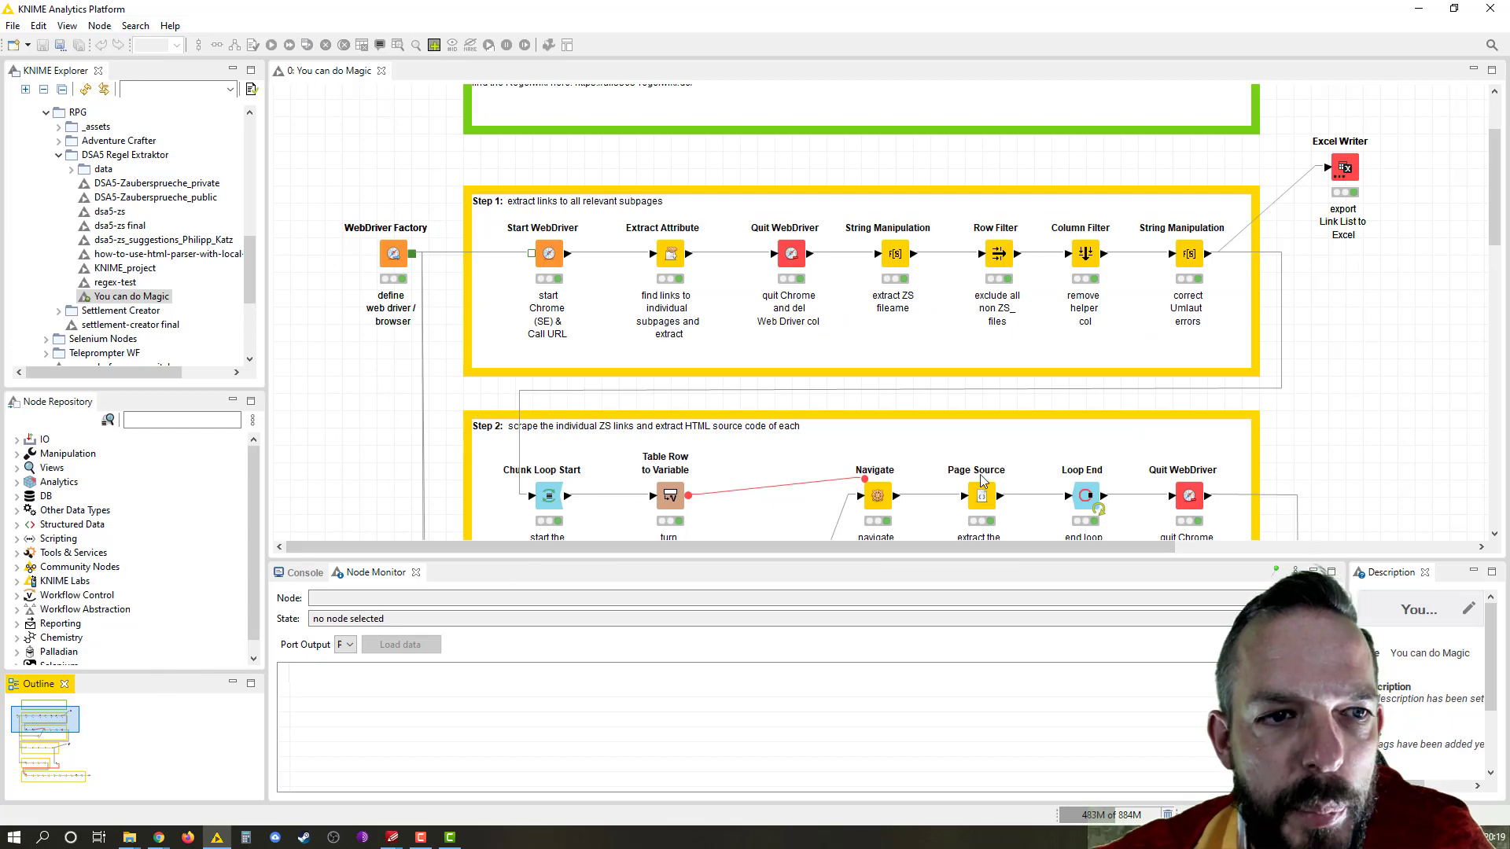
scroll(1262, 431, down, 2)
scroll(1262, 431, down, 2)
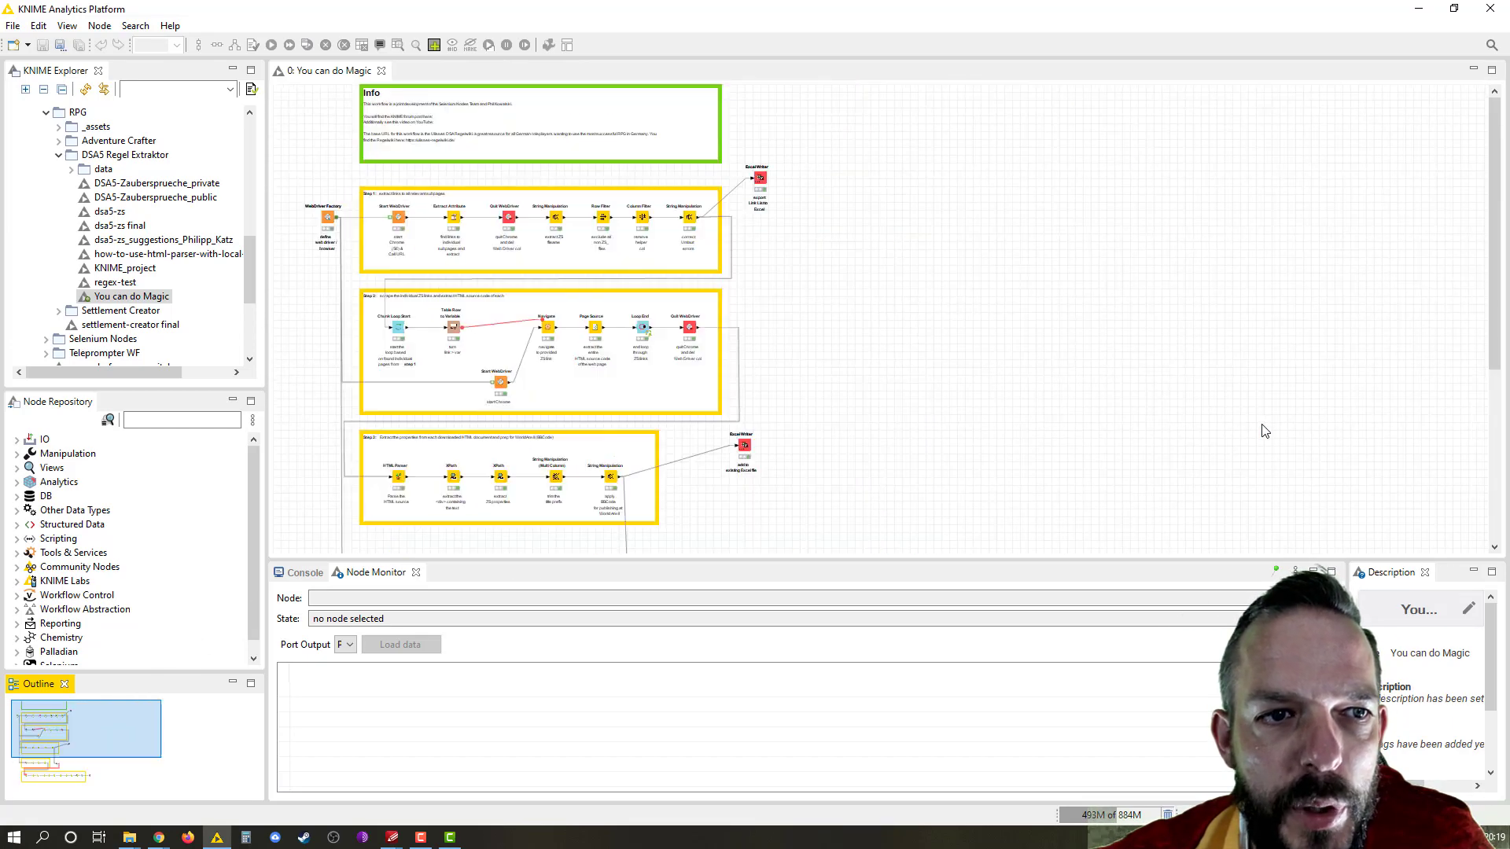
scroll(1180, 432, down, 1)
scroll(1132, 435, down, 1)
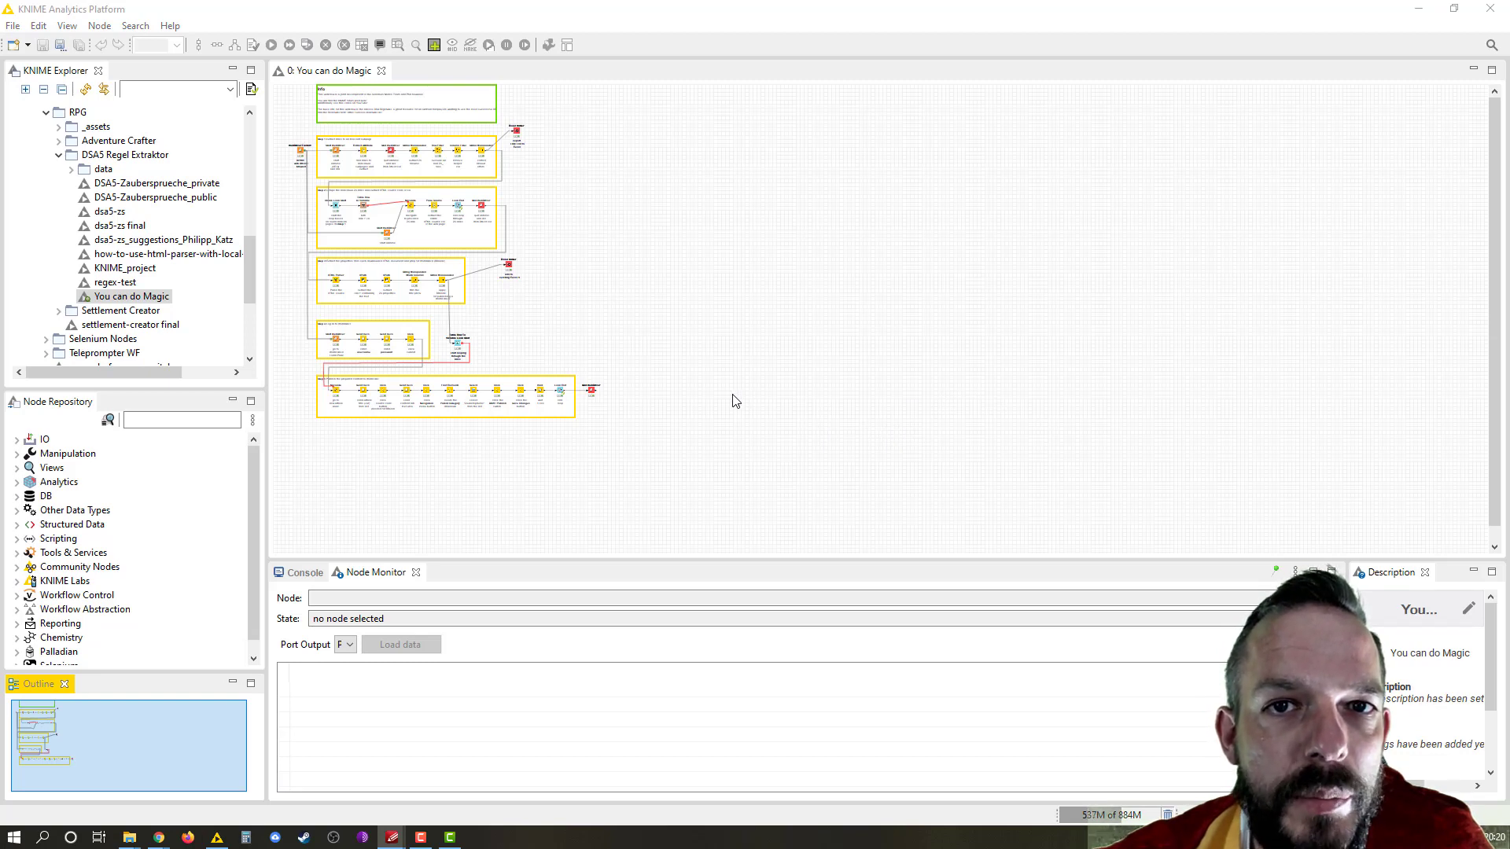
scroll(732, 401, up, 5)
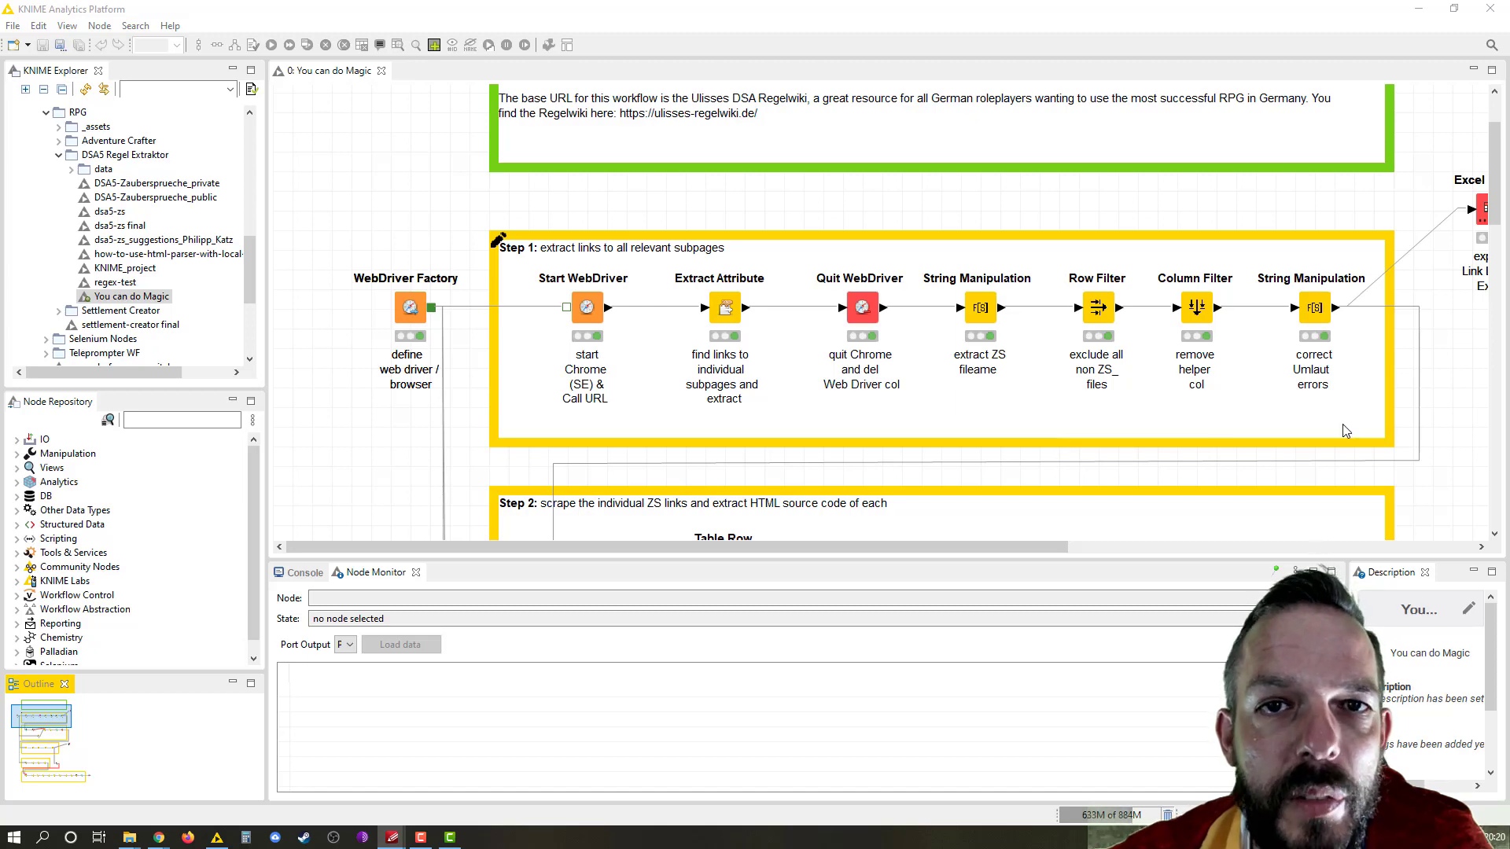
drag(56, 720, 55, 735)
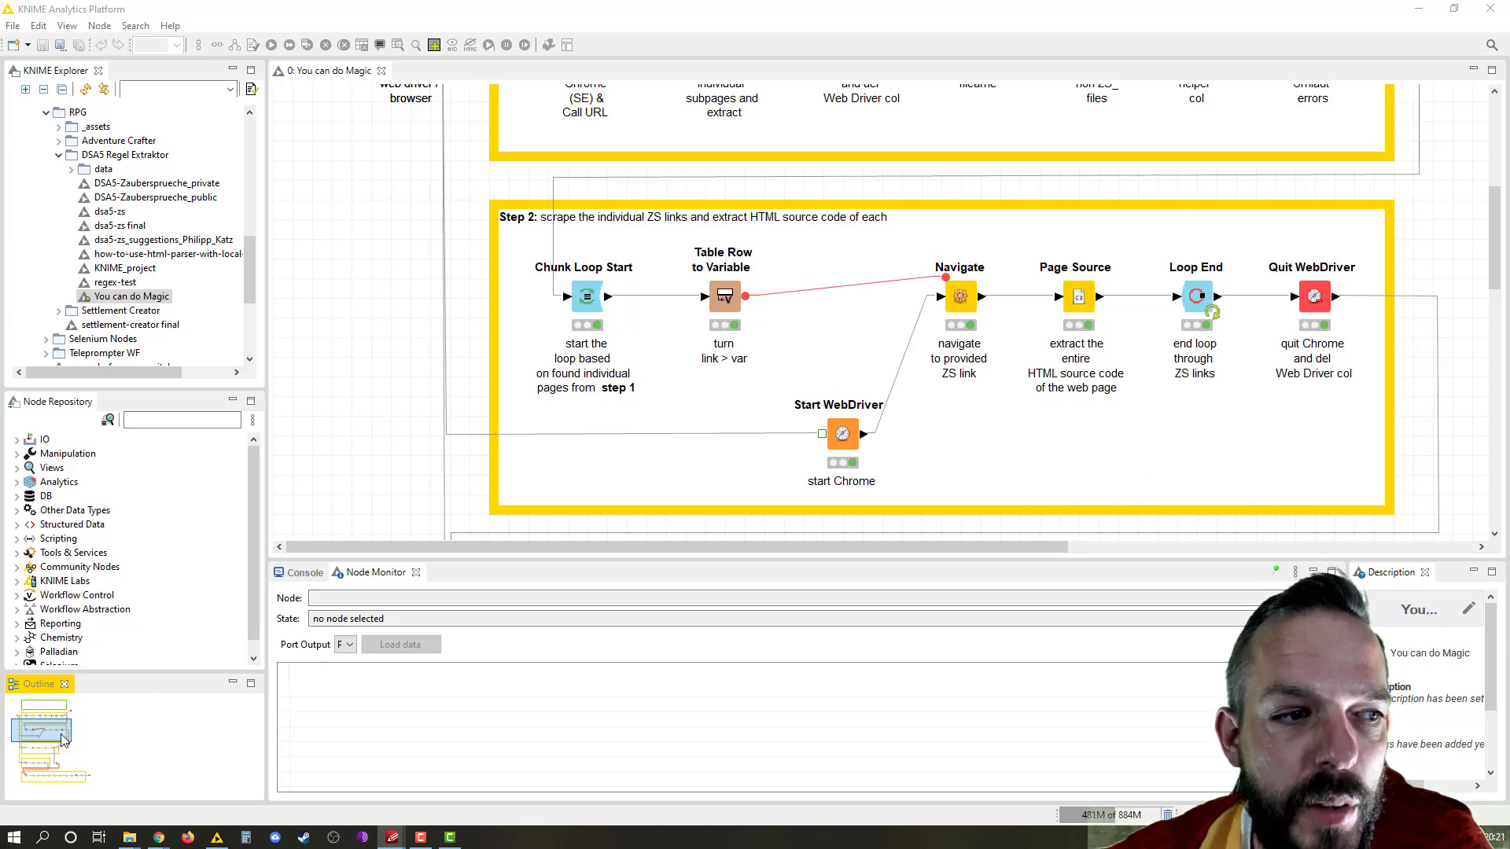
drag(65, 732, 66, 752)
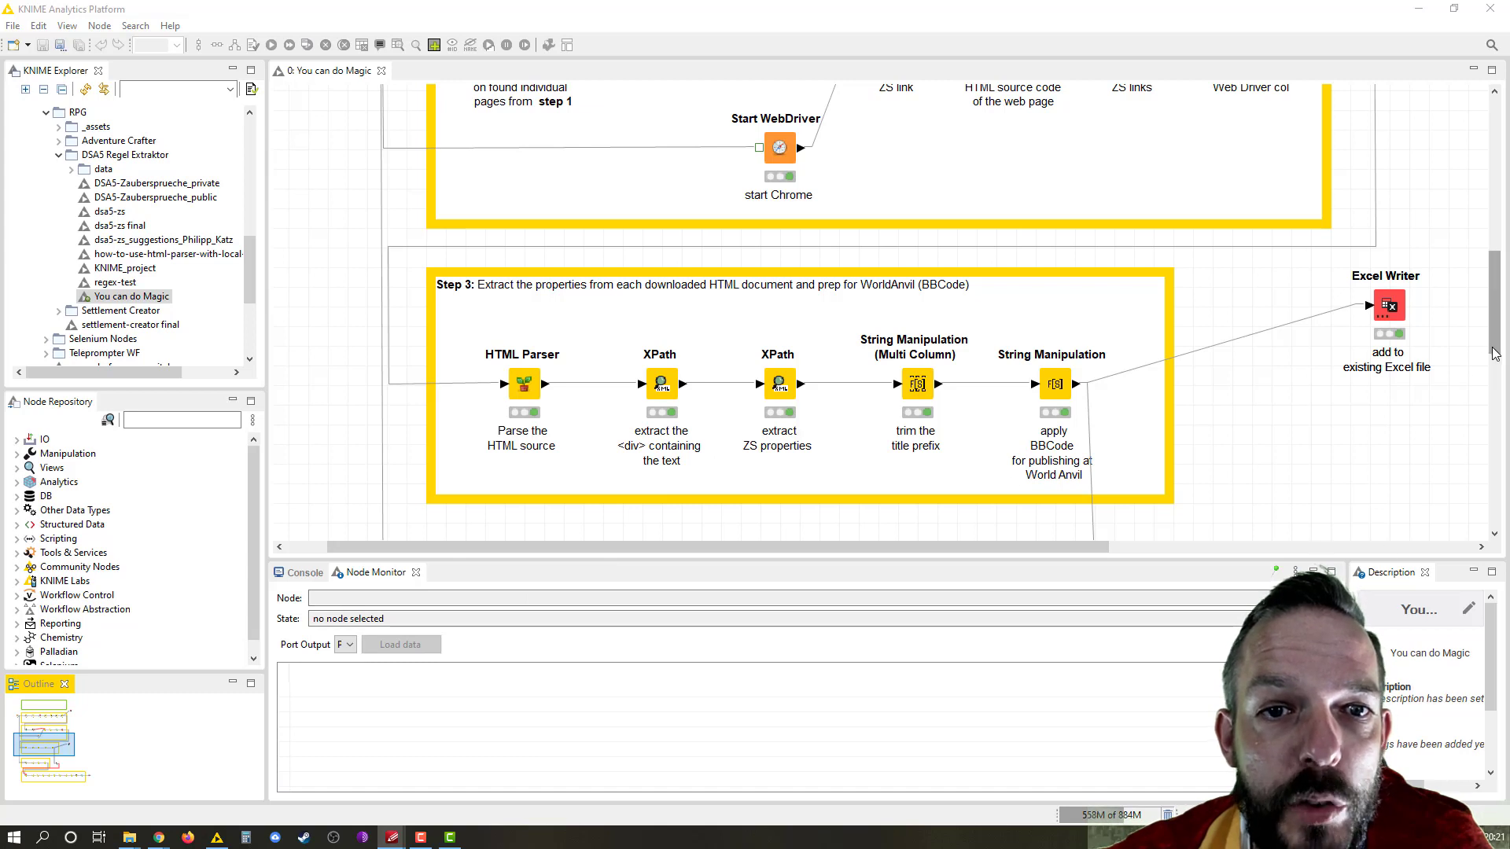
drag(1493, 343, 1490, 389)
scroll(893, 386, down, 3)
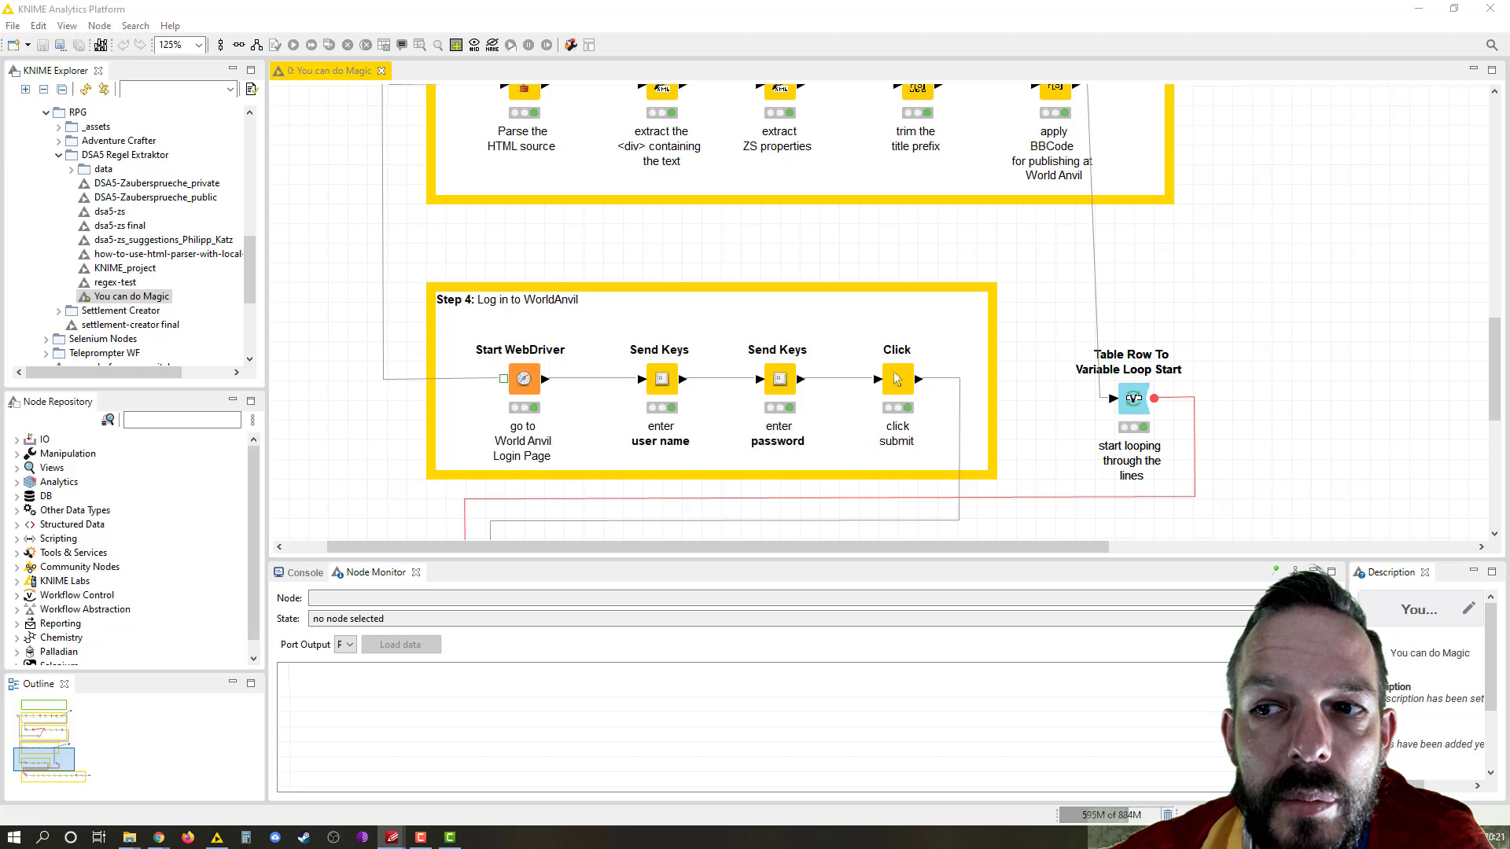
scroll(893, 372, down, 5)
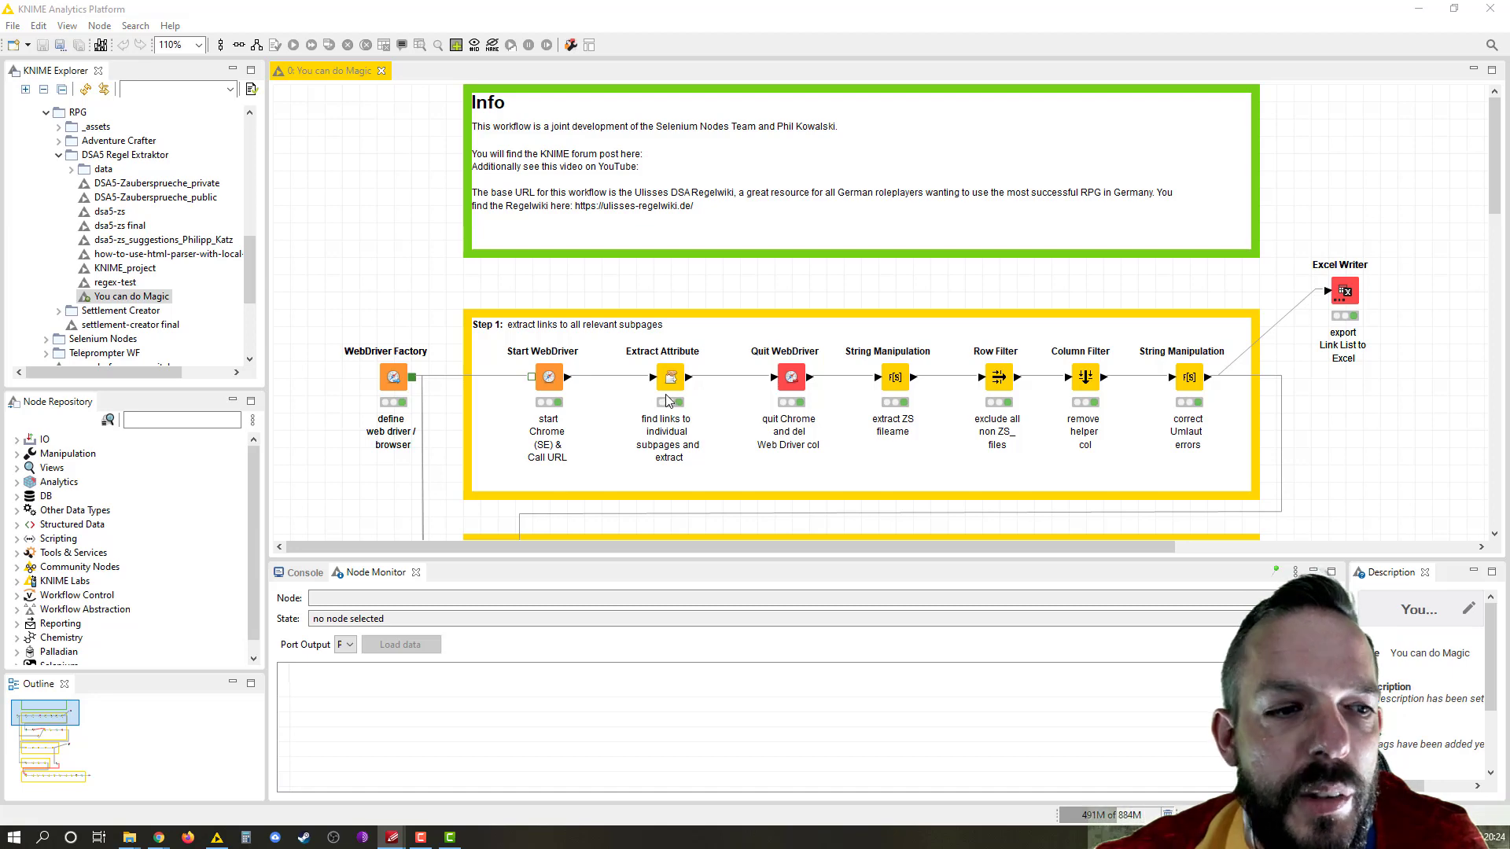
View the Extract Attribute output with ZS Link visible, then the Quit WebDriver's 251 links
click(666, 401)
drag(554, 788, 862, 789)
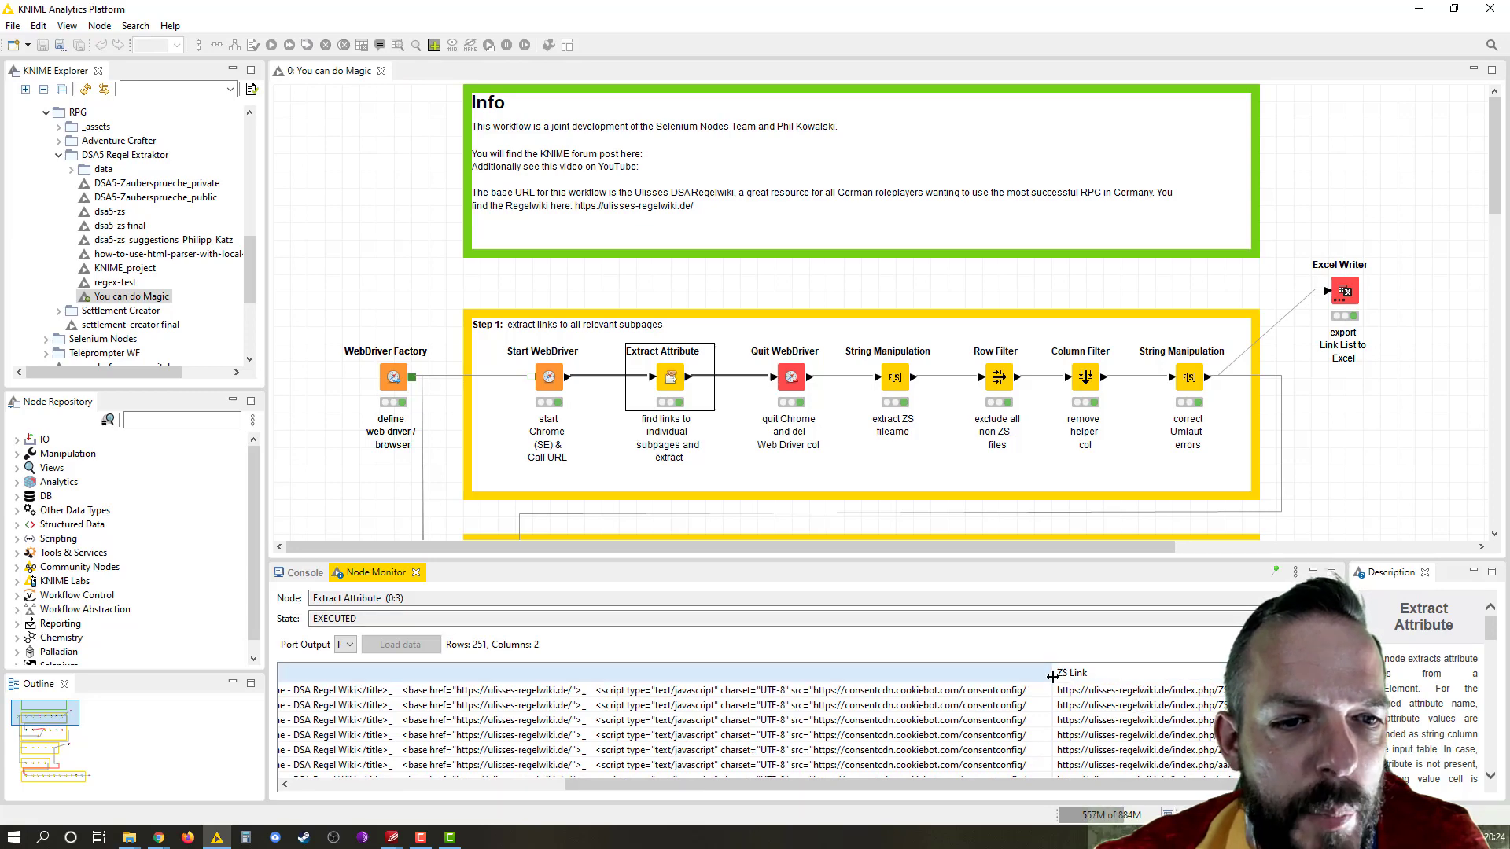
drag(1053, 675, 623, 738)
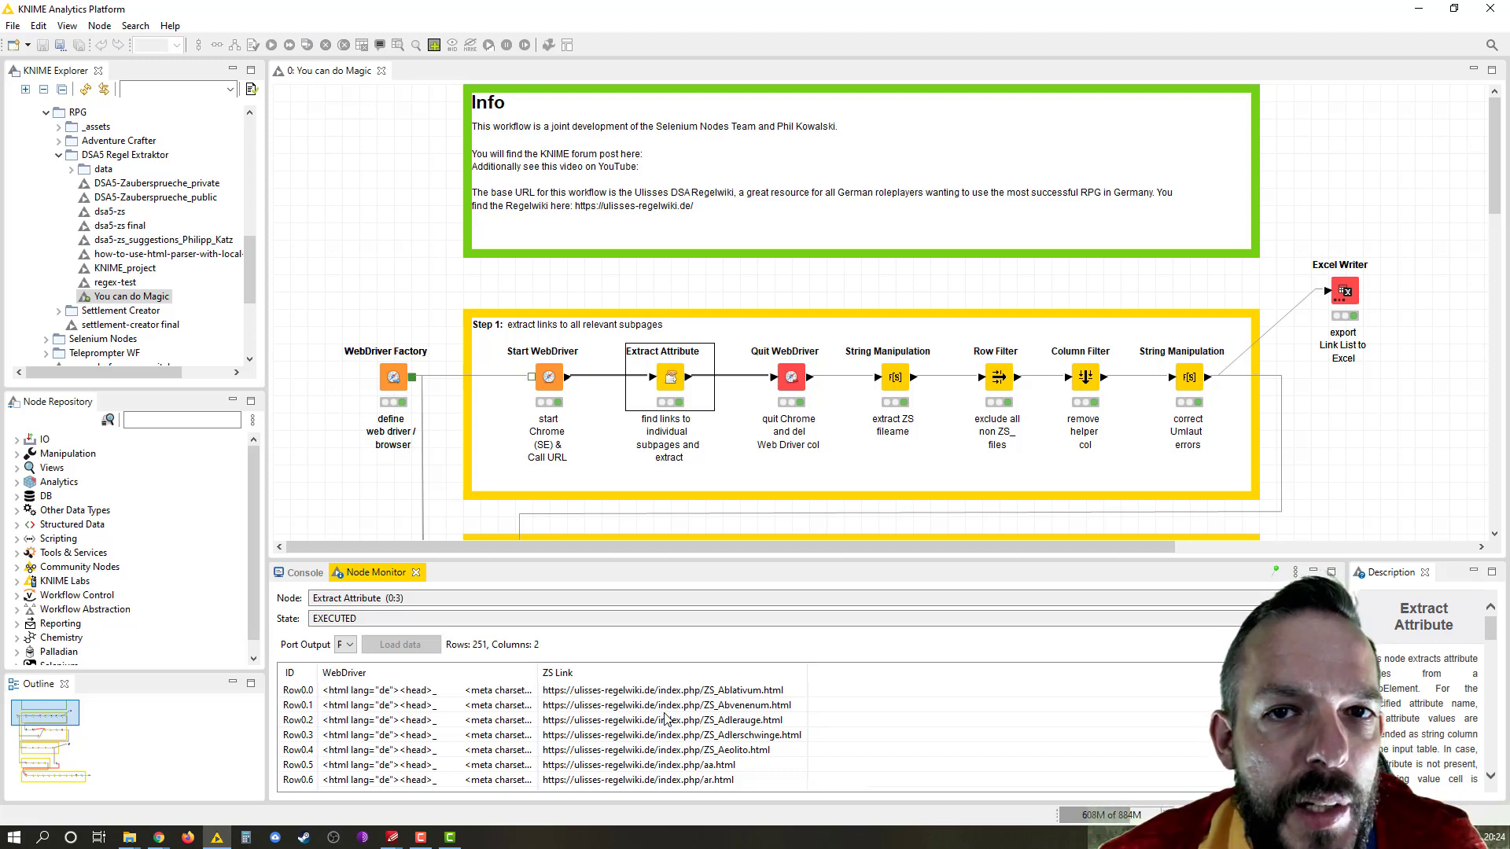
click(791, 377)
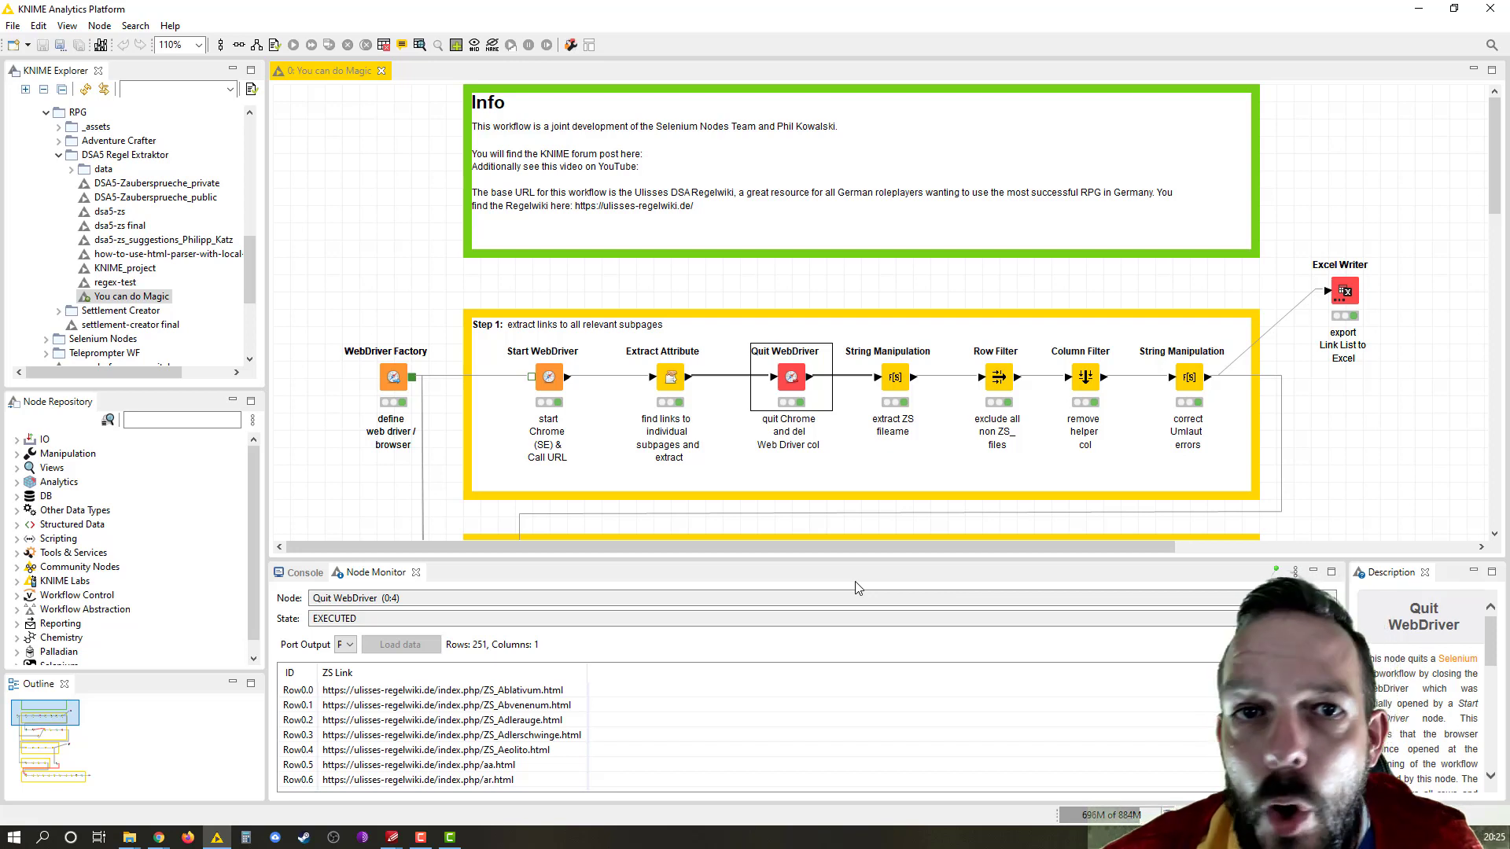
Read the extract-ZS substr/replace expression, then widen the 'is it a ZS' prefix column
double_click(893, 380)
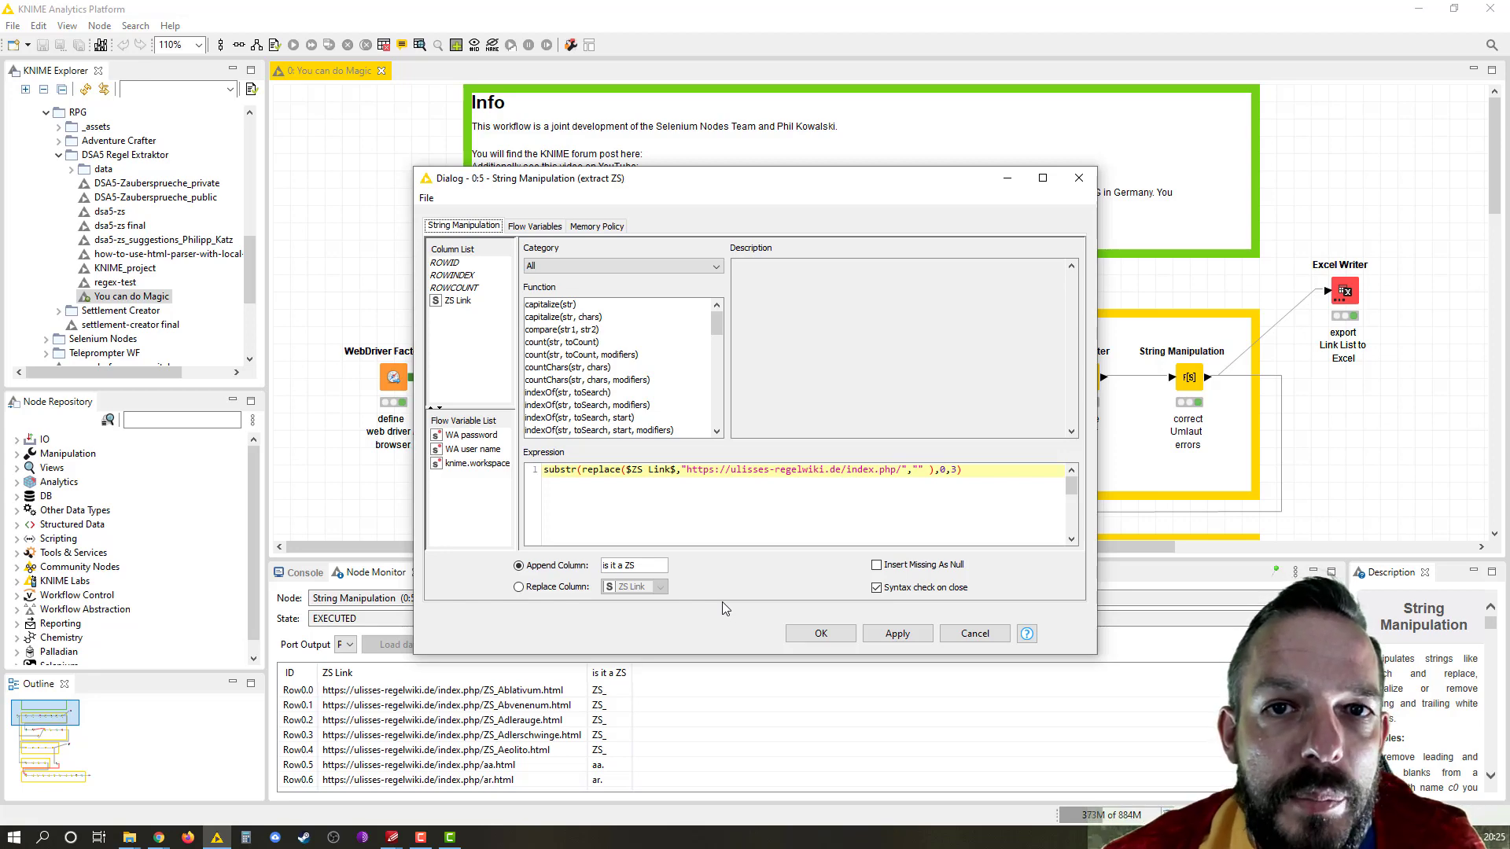
key(Escape)
drag(631, 669, 672, 664)
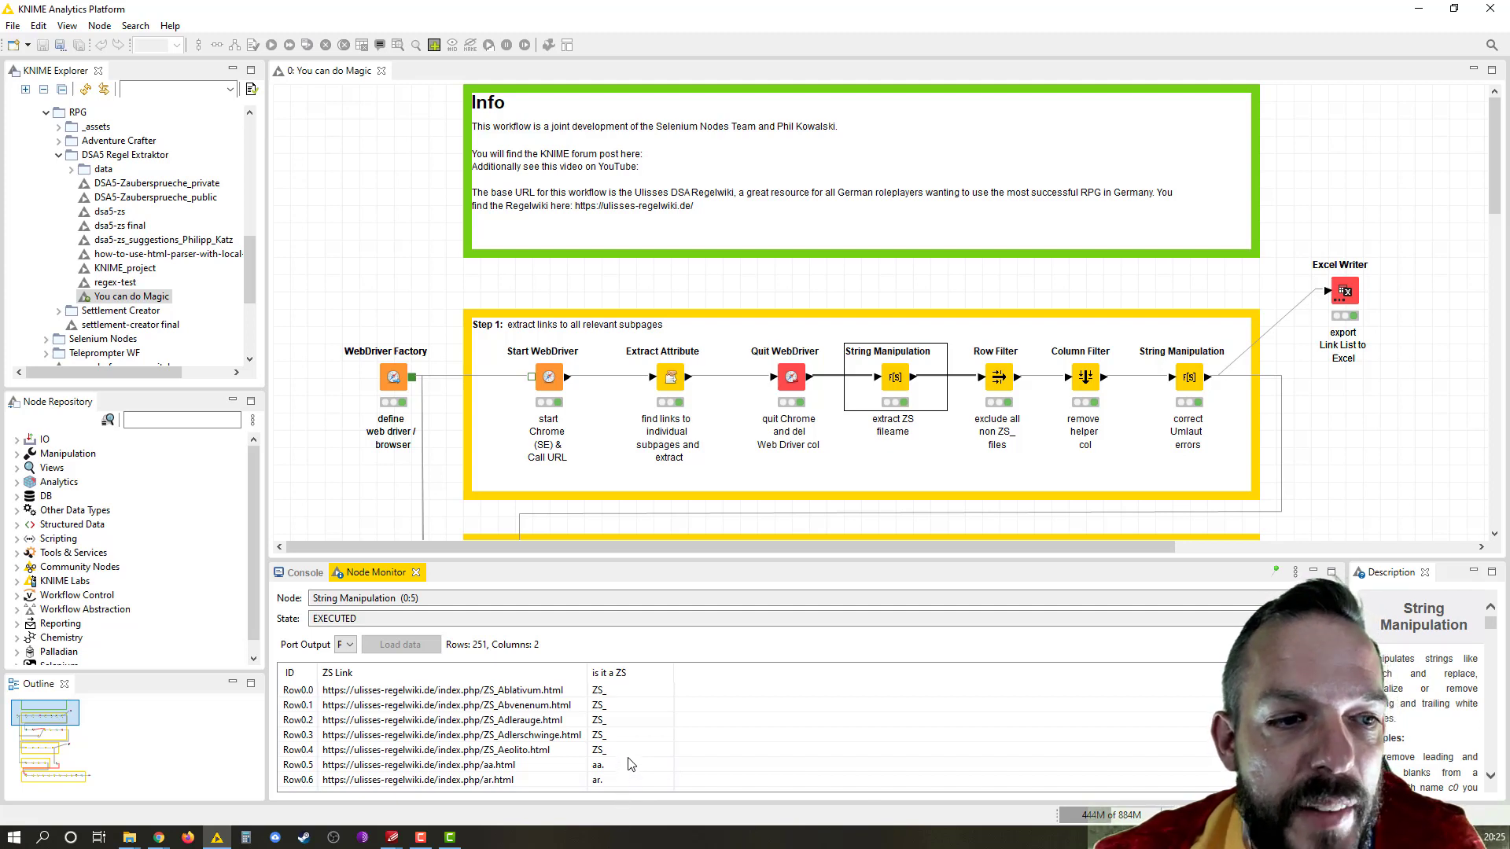
Check the Row Filter keeping ZS_ rows and the Column Filter's include/exclude lists, leaving 178 links
double_click(998, 378)
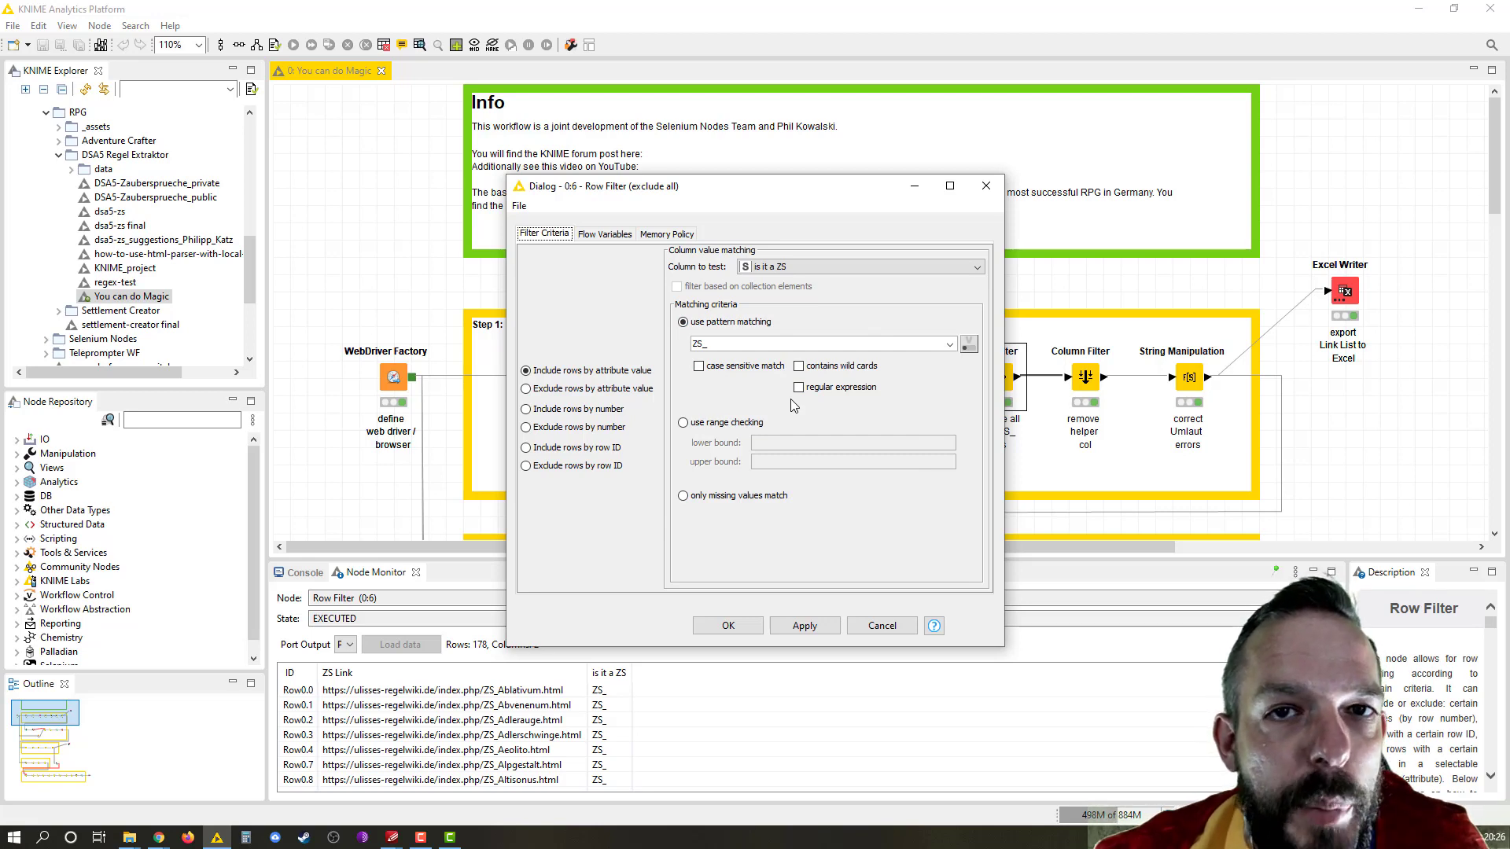
click(761, 628)
click(1082, 397)
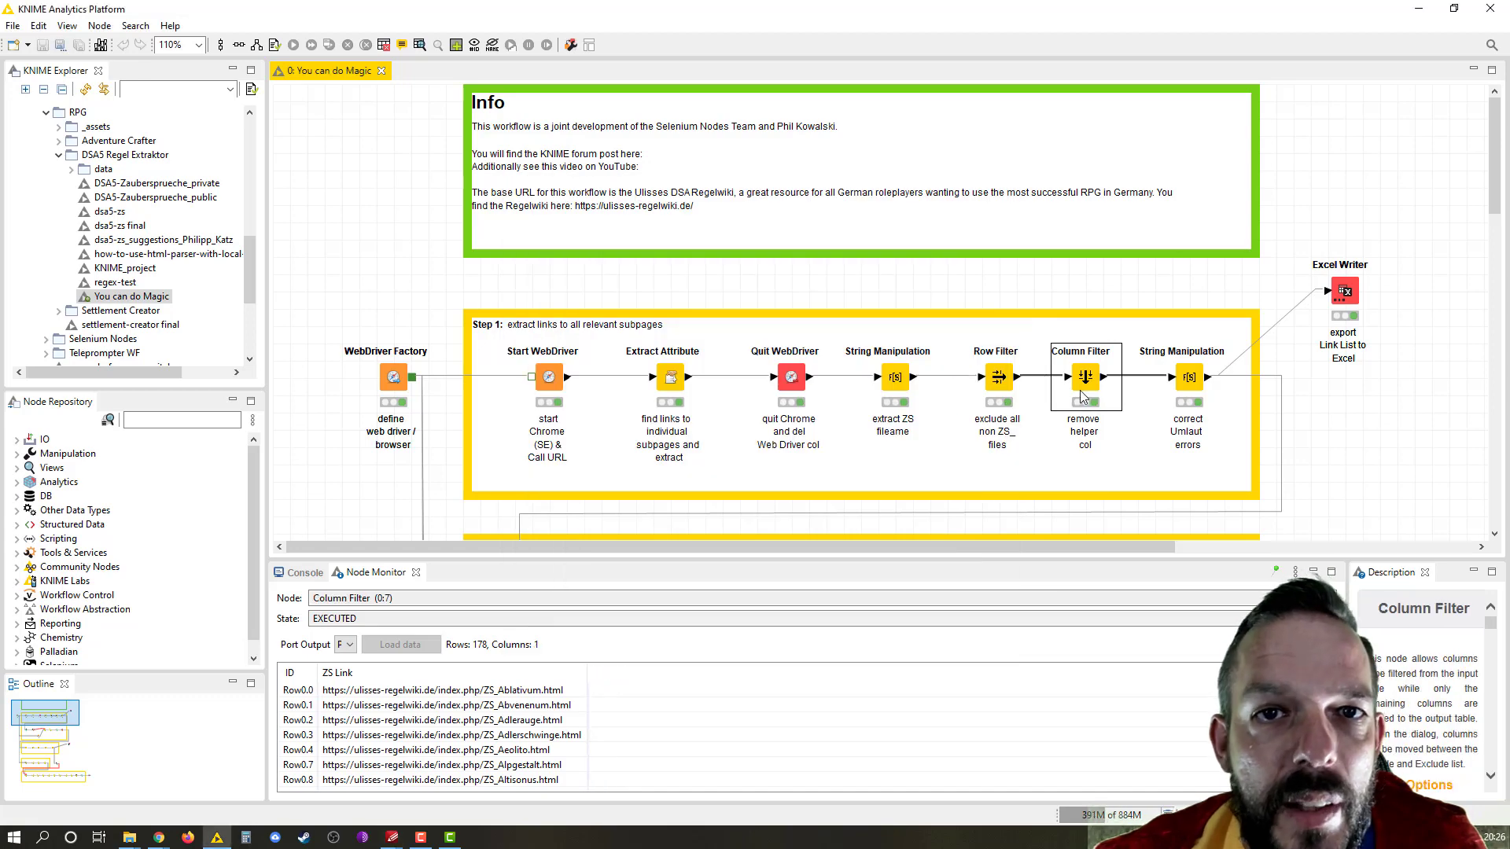
double_click(1083, 398)
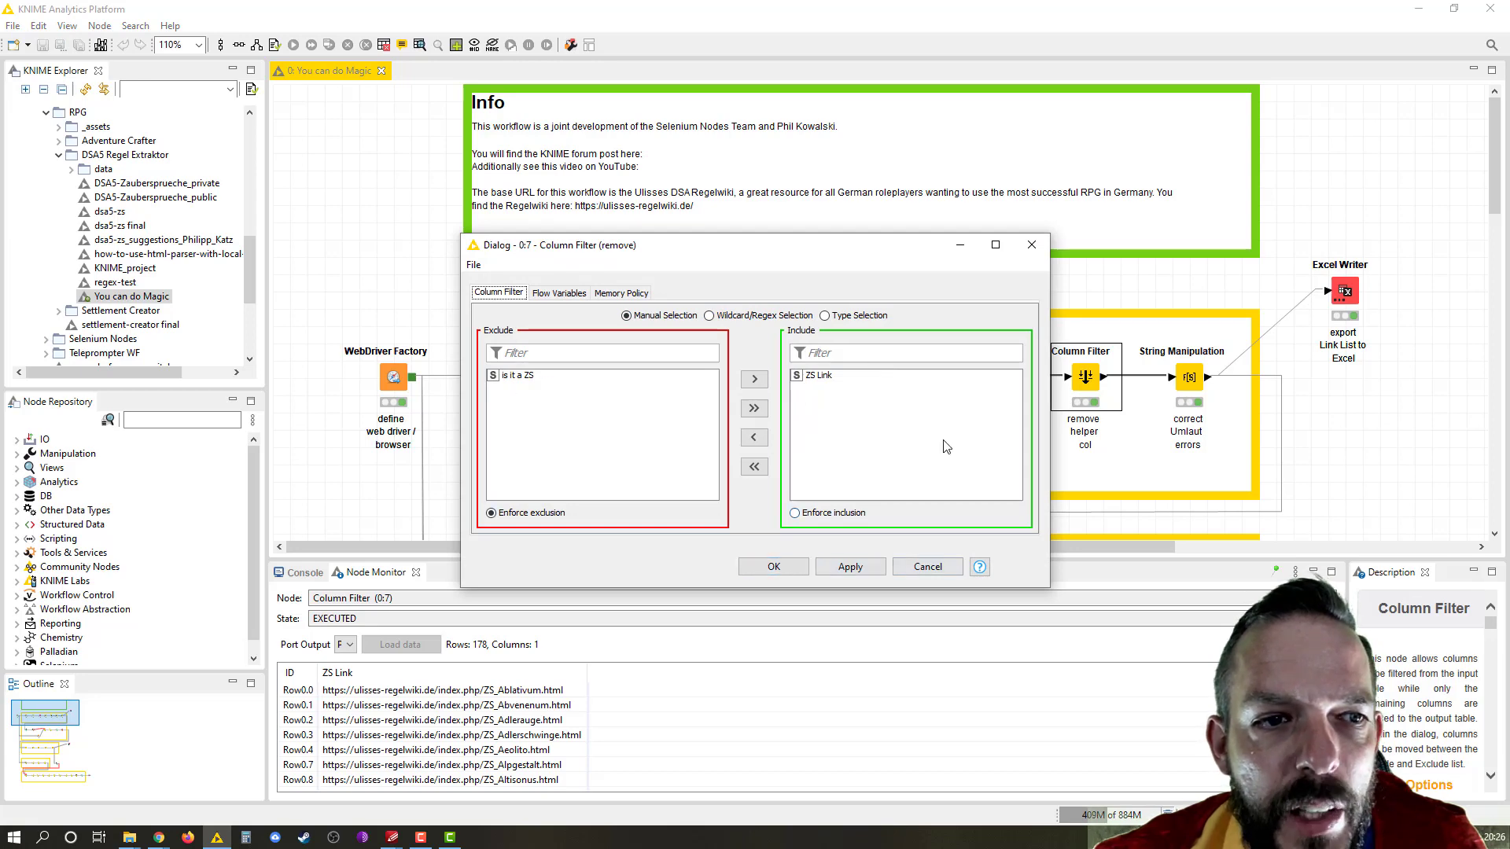
click(950, 566)
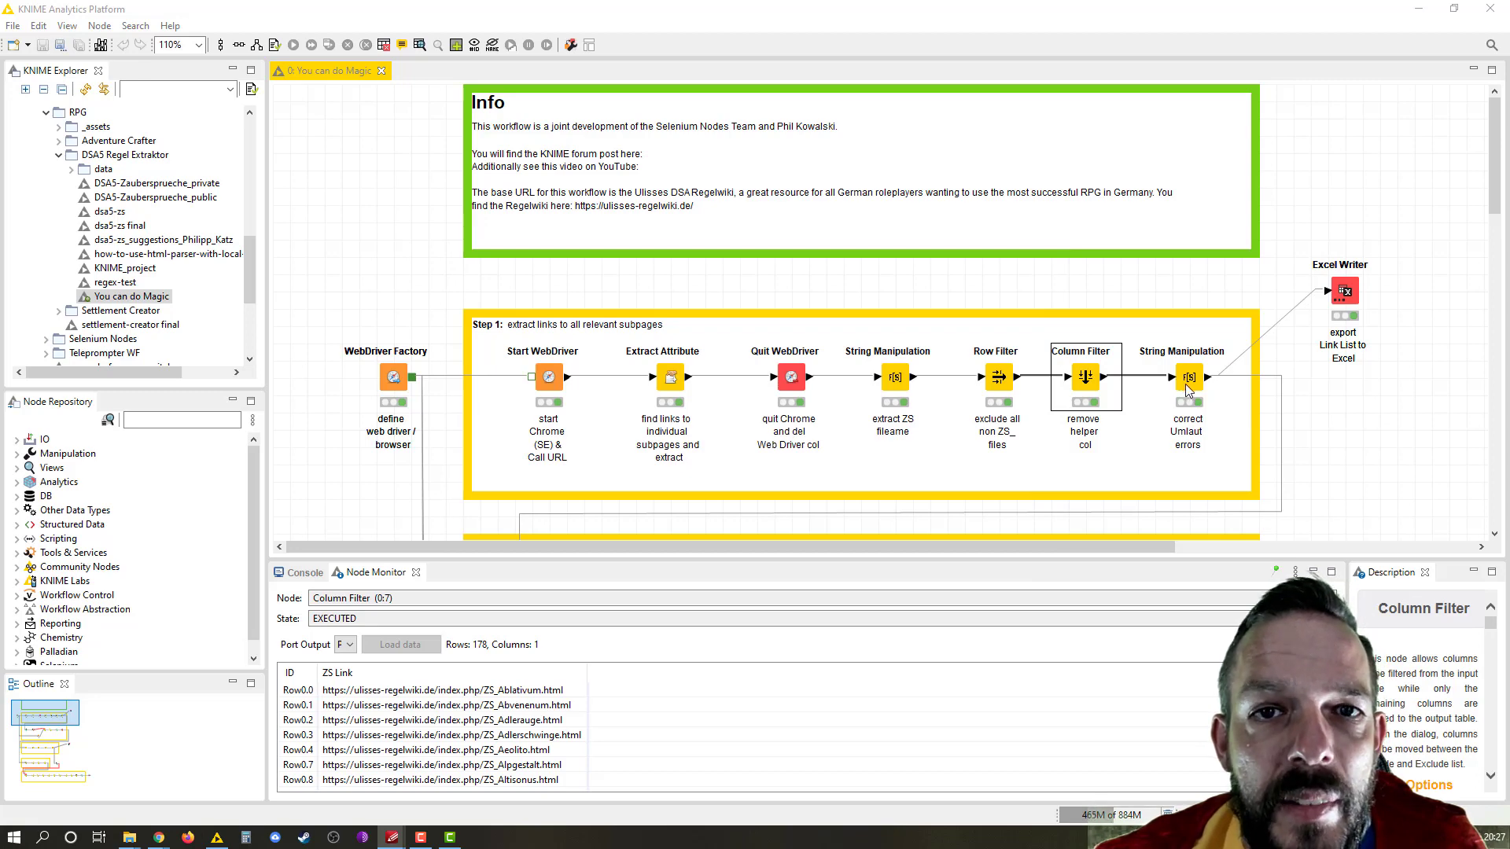
Check the 'correct Umlaut errors' expression urlDecode($ZS Link$) and close it unchanged
double_click(1188, 392)
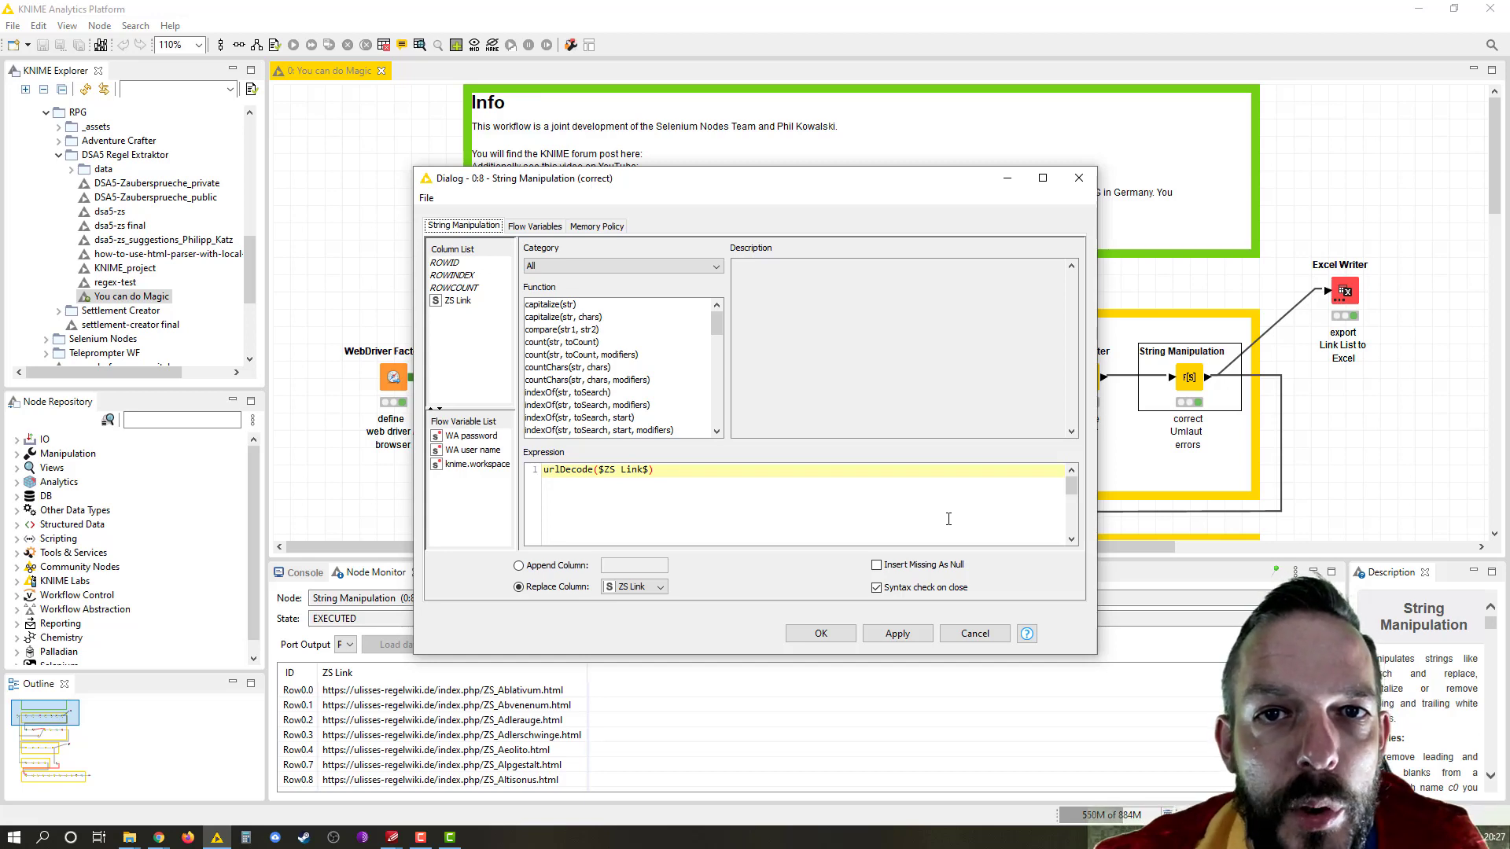
click(975, 634)
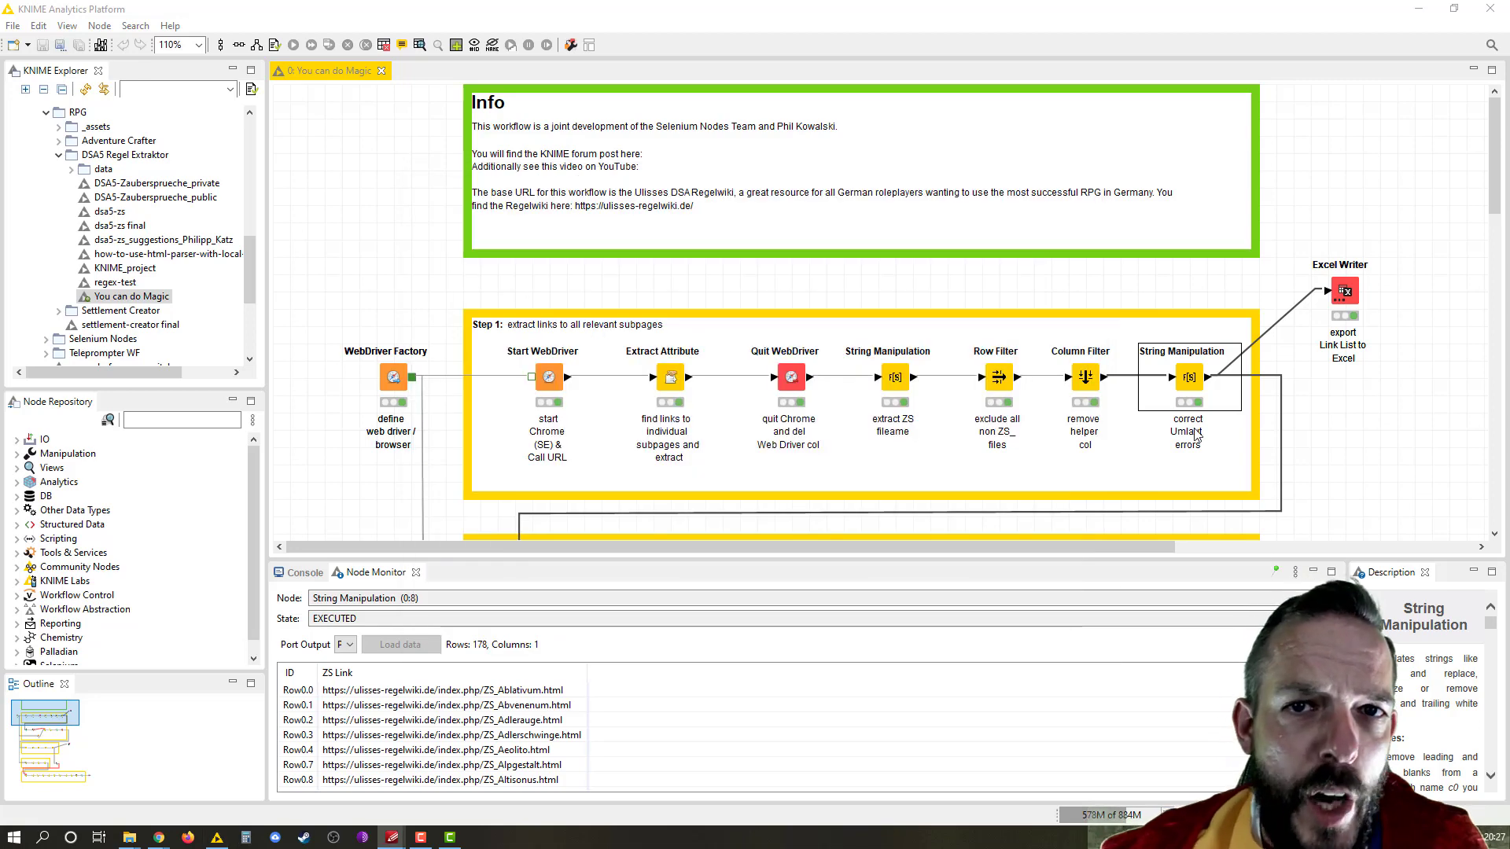